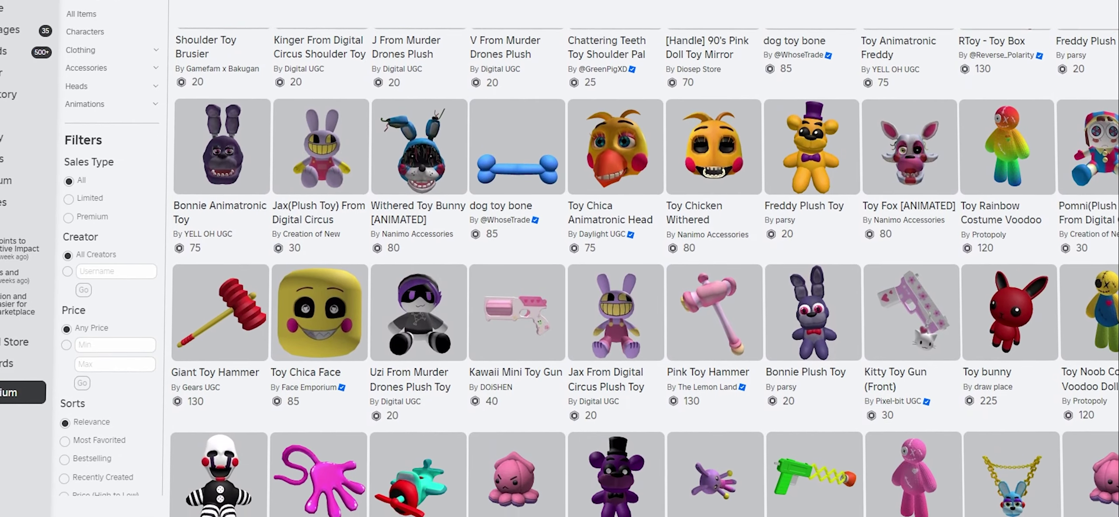
Step: Browse the toy accessories in the Roblox marketplace listing
scroll(612, 263, down, 2)
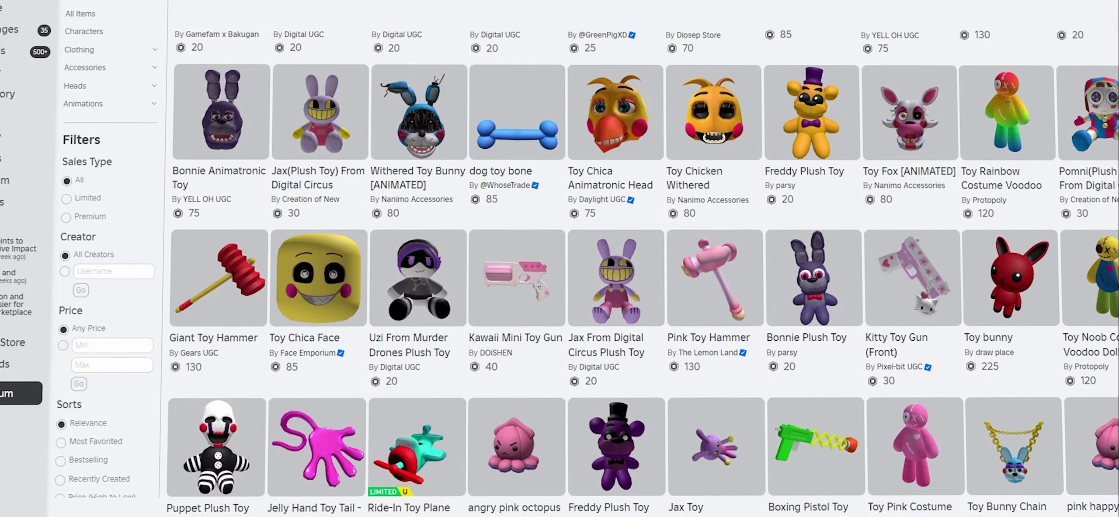
scroll(612, 262, down, 3)
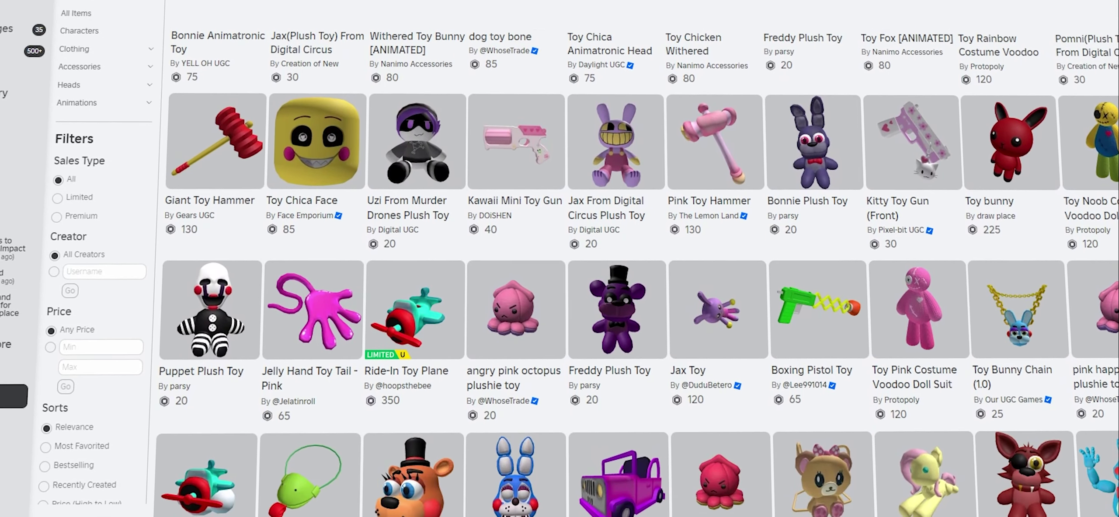
scroll(612, 262, down, 3)
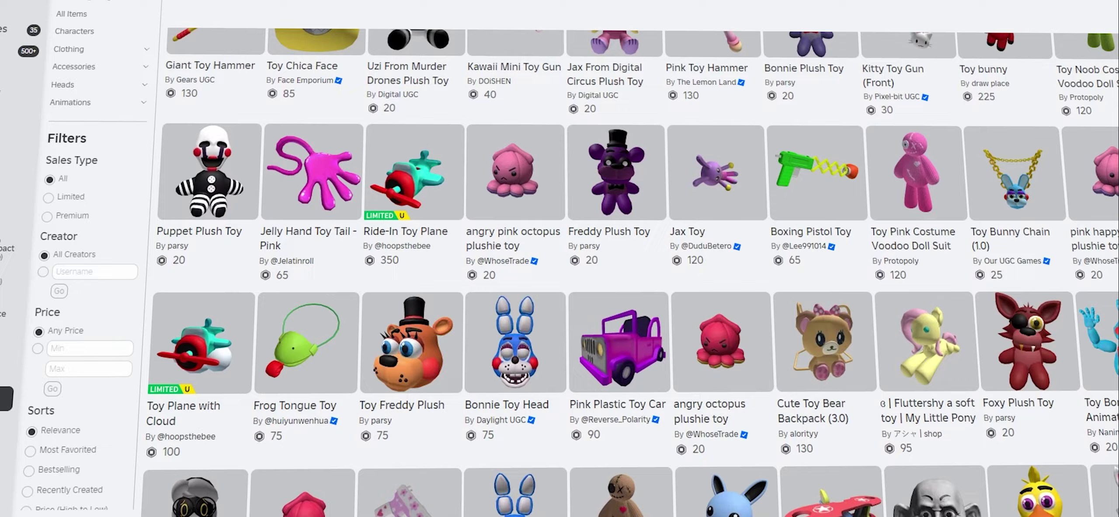
scroll(612, 262, down, 1)
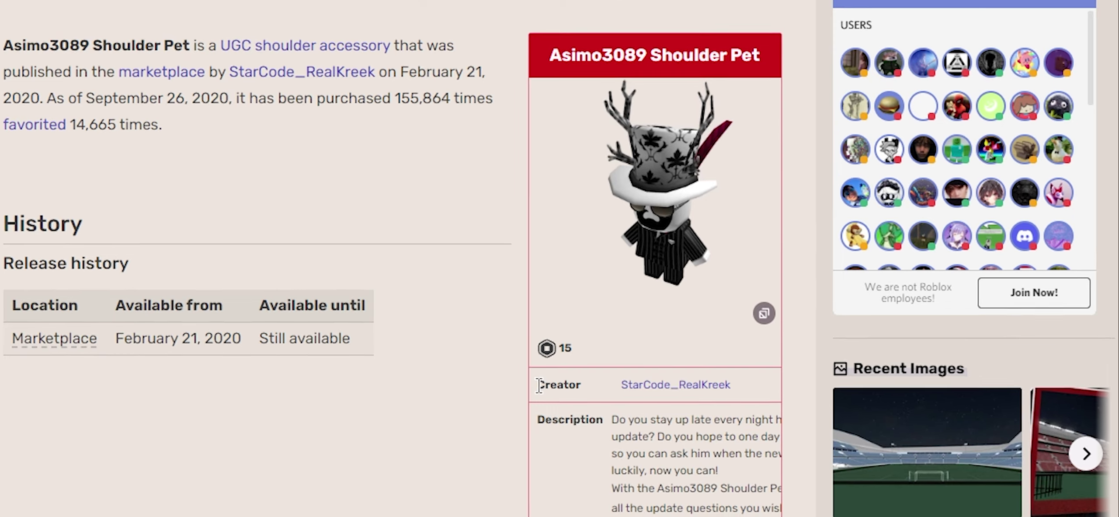
Step: Look over the Asimo3089 Shoulder Pet wiki entry and inspect the asimo3089 item's model hierarchy on its marketplace page
drag(540, 457, 718, 291)
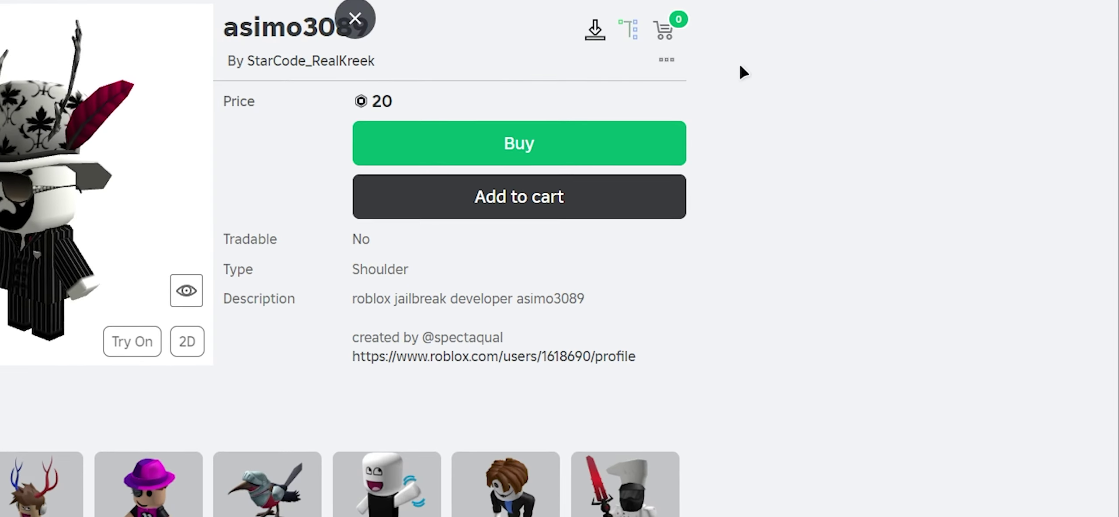
click(629, 30)
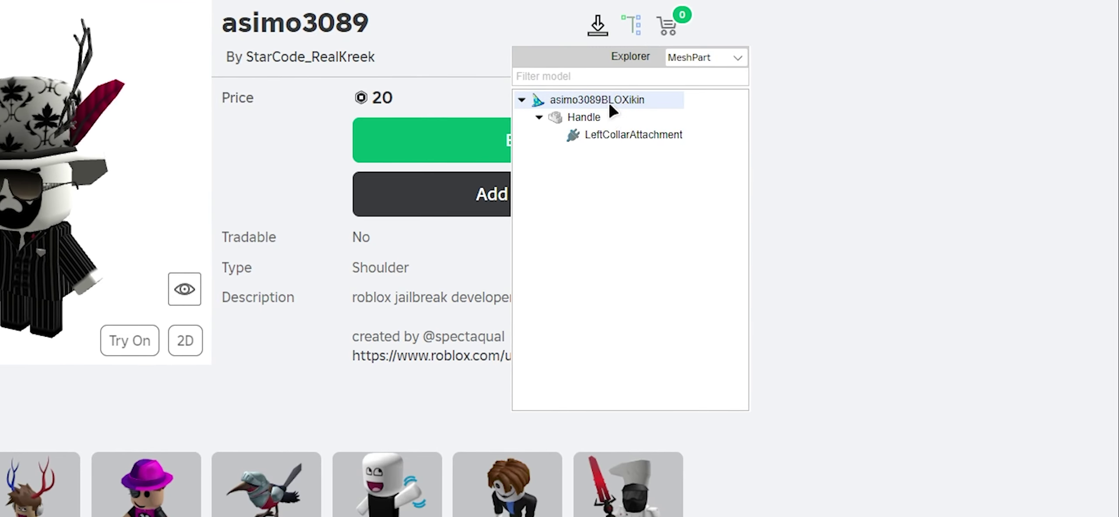
click(573, 113)
scroll(914, 229, down, 5)
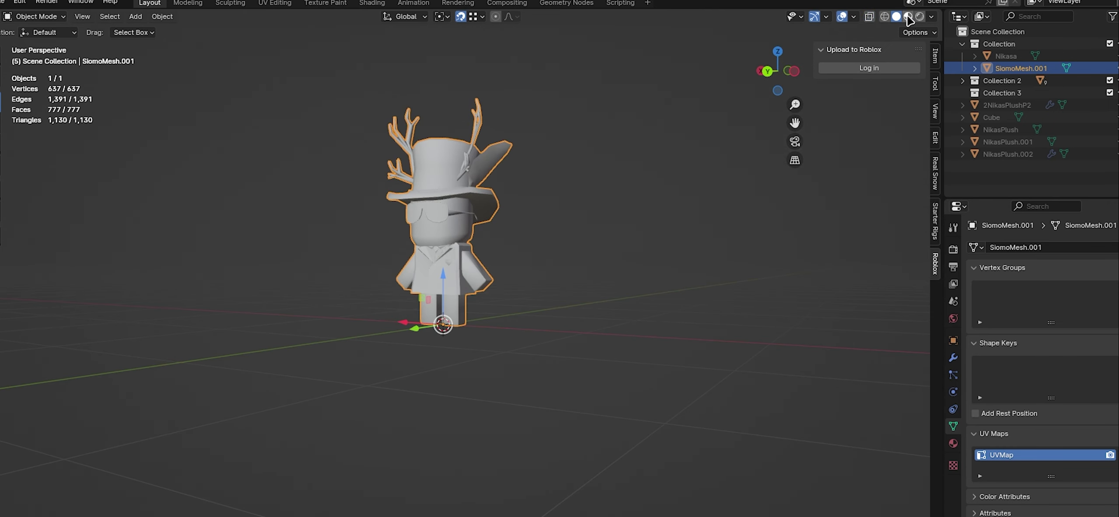
Step: Examine the textured SiomoMesh.001 model and the NikasPlush mesh wireframe from several sides in Blender
middle_drag(665, 323, 755, 345)
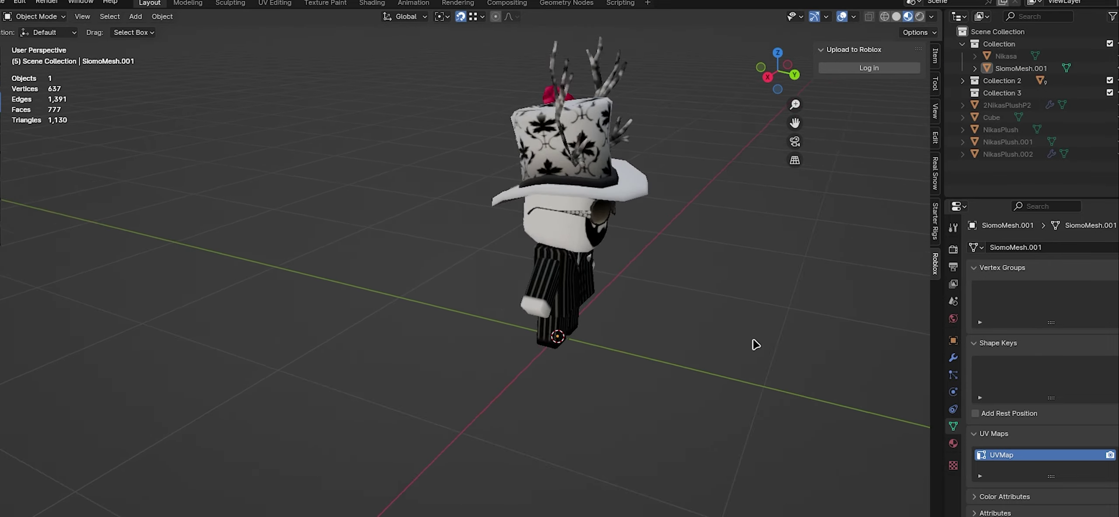
scroll(735, 315, up, 3)
key(Tab)
middle_drag(717, 283, 752, 300)
scroll(752, 300, down, 3)
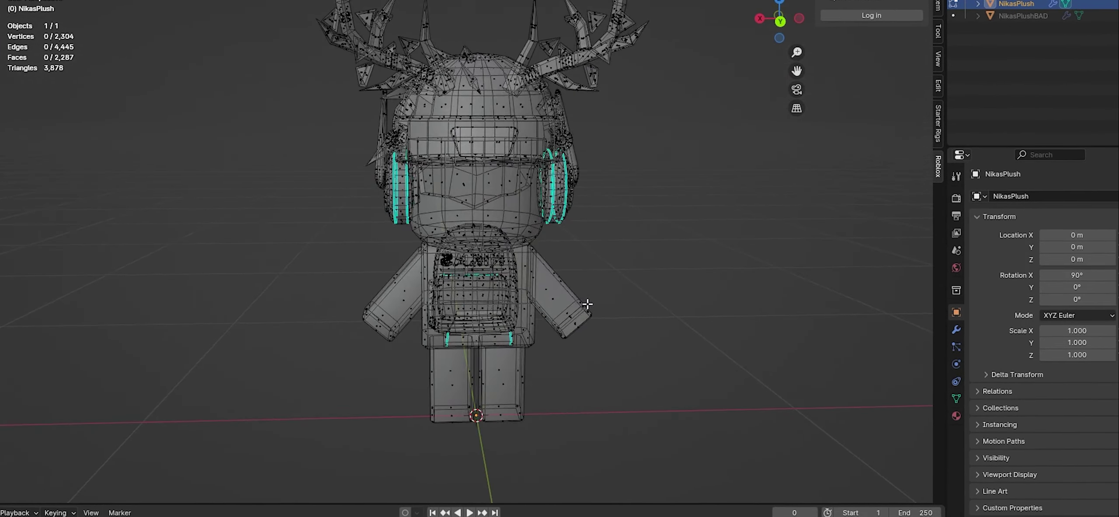
scroll(661, 295, down, 2)
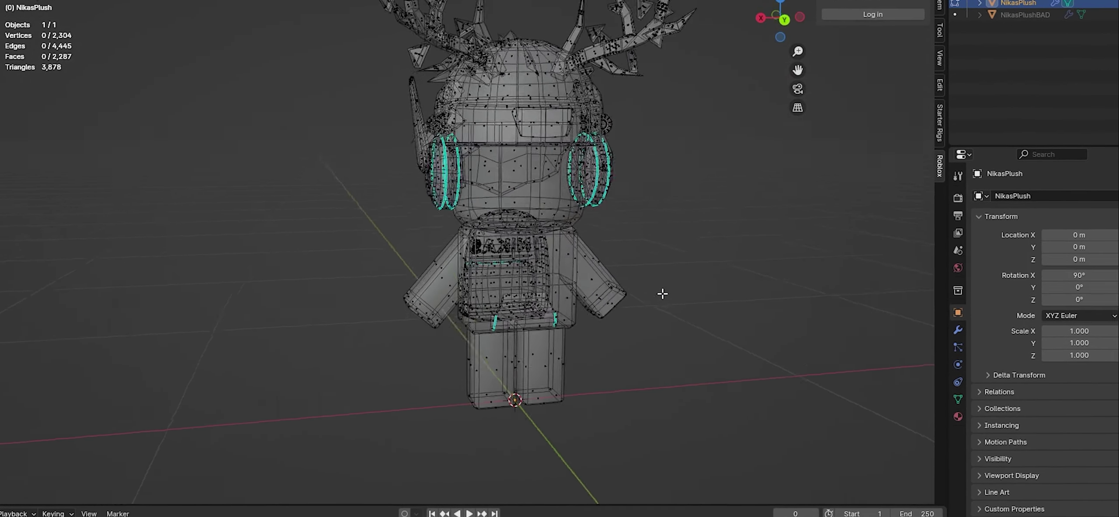
middle_drag(662, 295, 679, 308)
scroll(680, 308, up, 4)
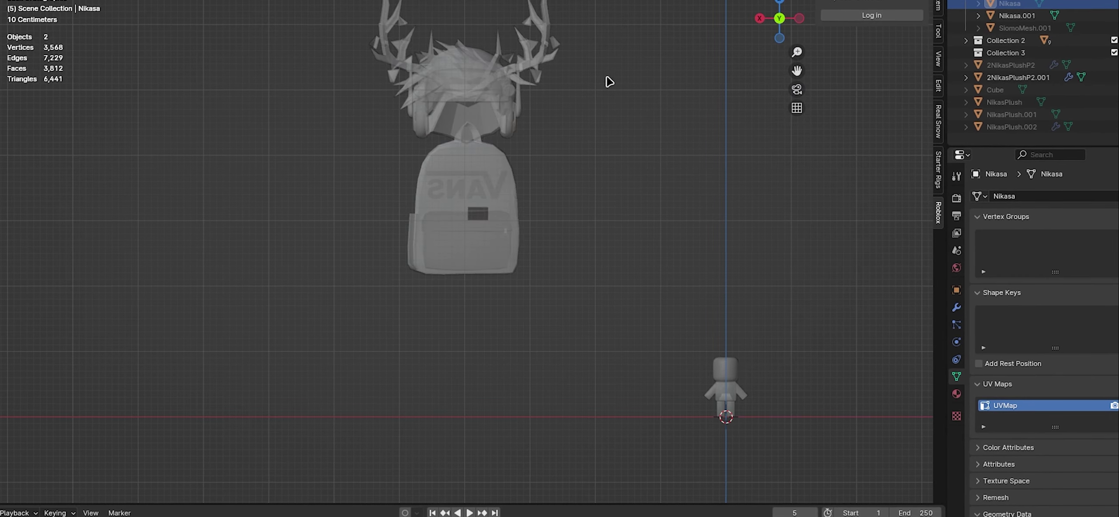
Step: Snap the Nikasa head-and-backpack mesh to the 3D cursor and scale it by 0.193 to fit the small body
click(476, 197)
middle_drag(355, 309, 553, 269)
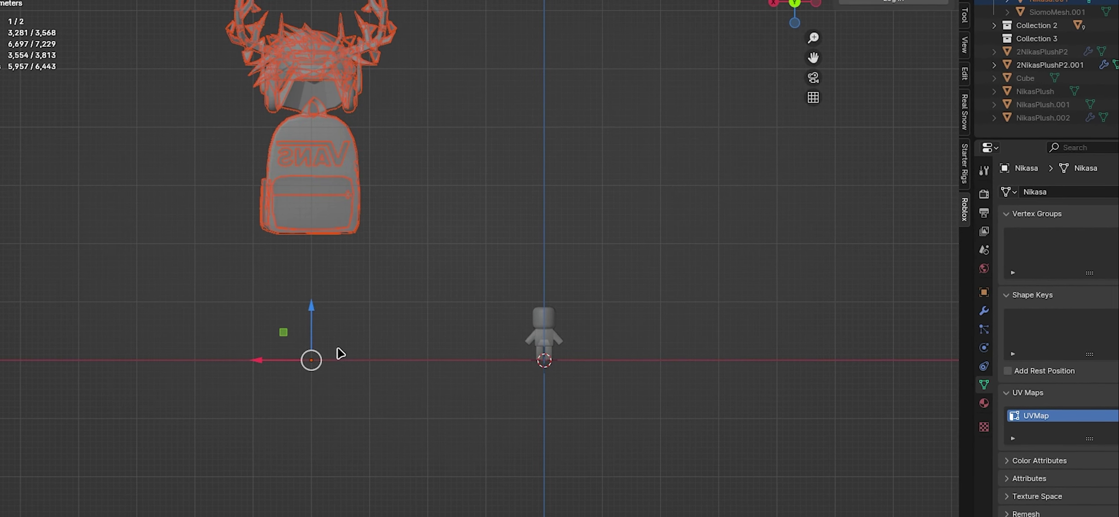
key(8)
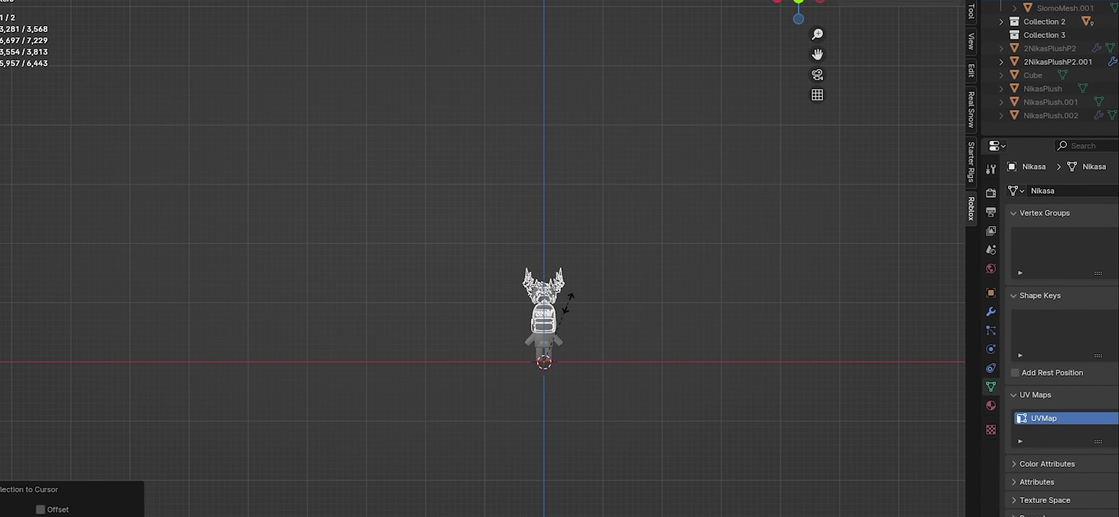
middle_drag(595, 270, 502, 122)
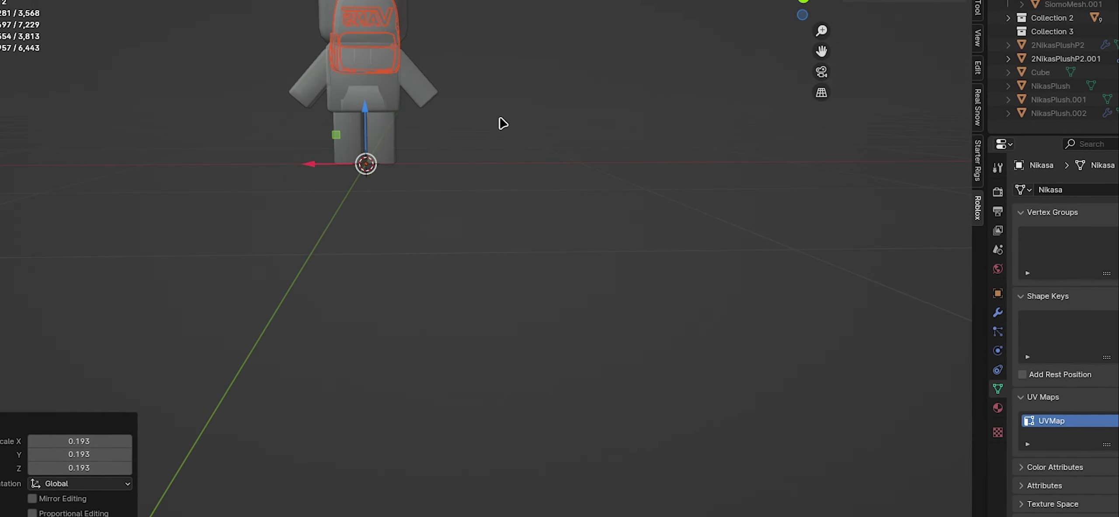
key(KP_1)
scroll(407, 207, up, 7)
click(456, 92)
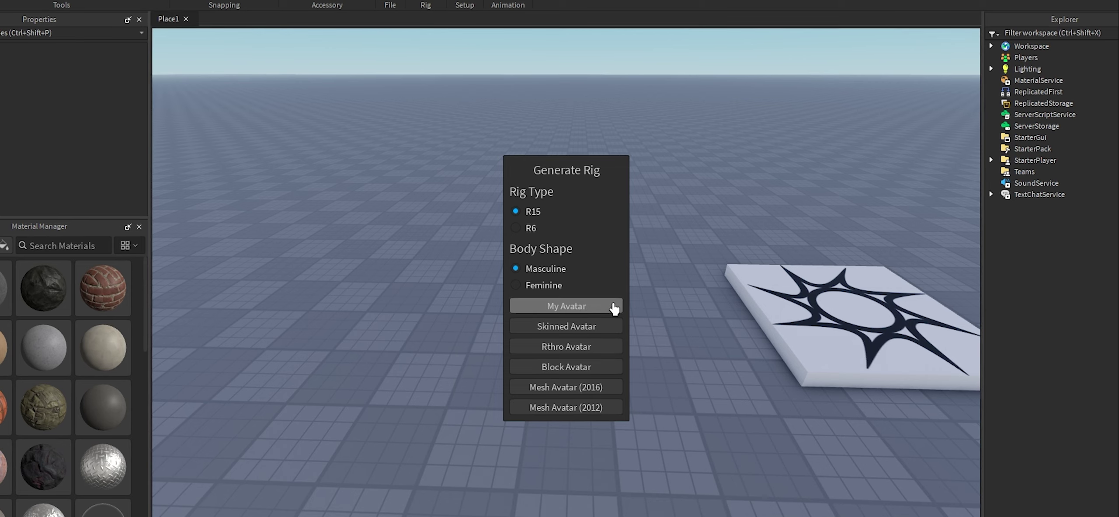
Step: Generate an R15 rig with the masculine body shape from the account's own avatar in Roblox Studio
click(612, 307)
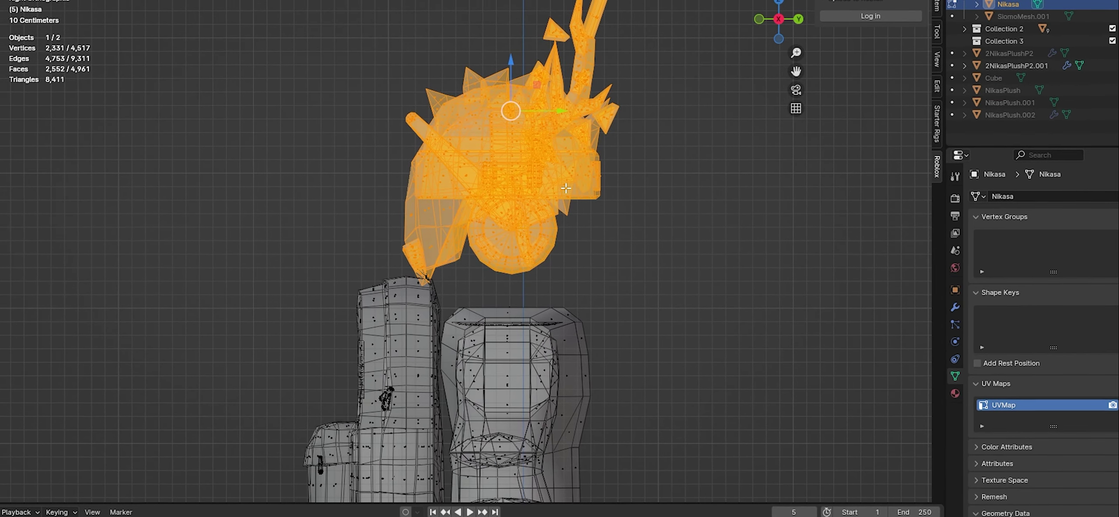
Step: Box-select the rear geometry of the Nikasa mesh in side view in Blender
scroll(337, 183, up, 3)
drag(230, 50, 395, 417)
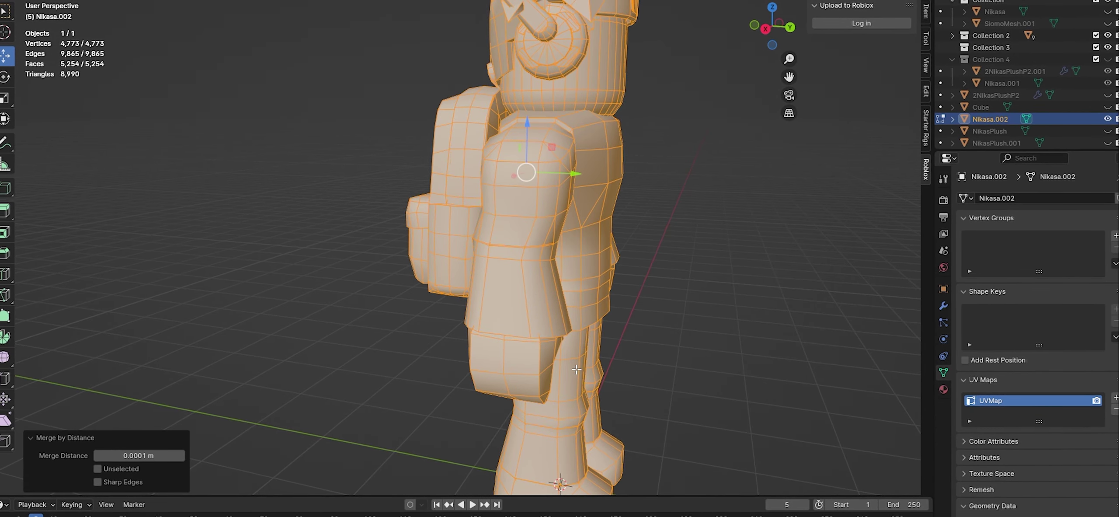
Step: Examine the Nikasa.002 and NikasPlush models in solid and X-ray display, along with SiomoMesh.001's UV layout
middle_drag(577, 369, 639, 288)
key(alt+z)
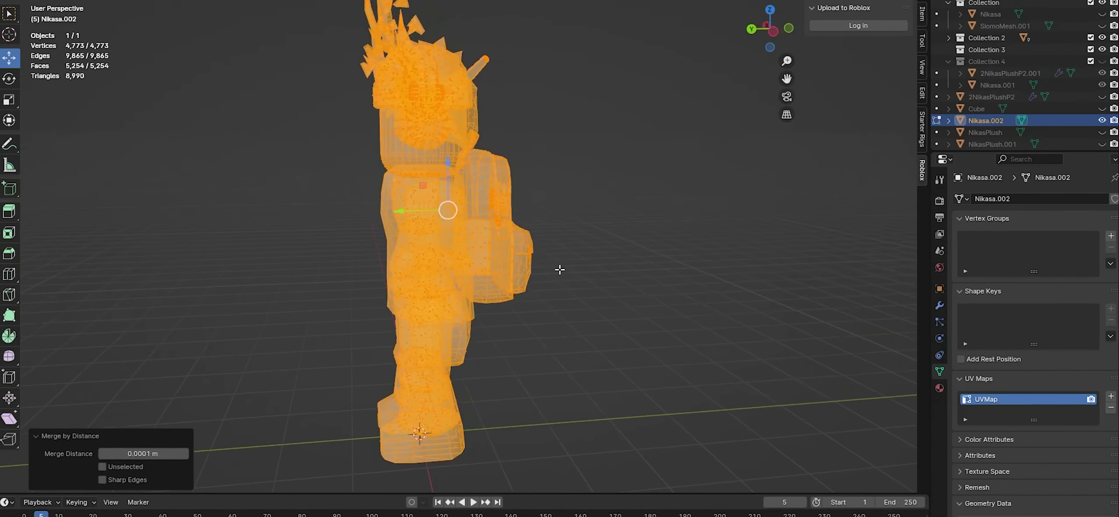
middle_drag(559, 269, 748, 220)
key(alt+z)
scroll(559, 295, up, 3)
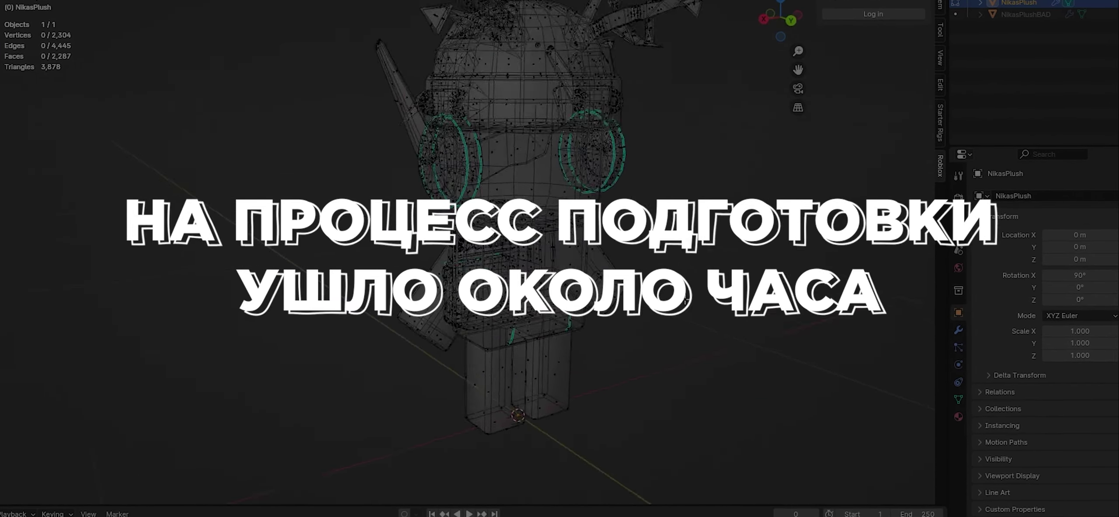
scroll(575, 324, up, 3)
key(alt+z)
key(alt+z)
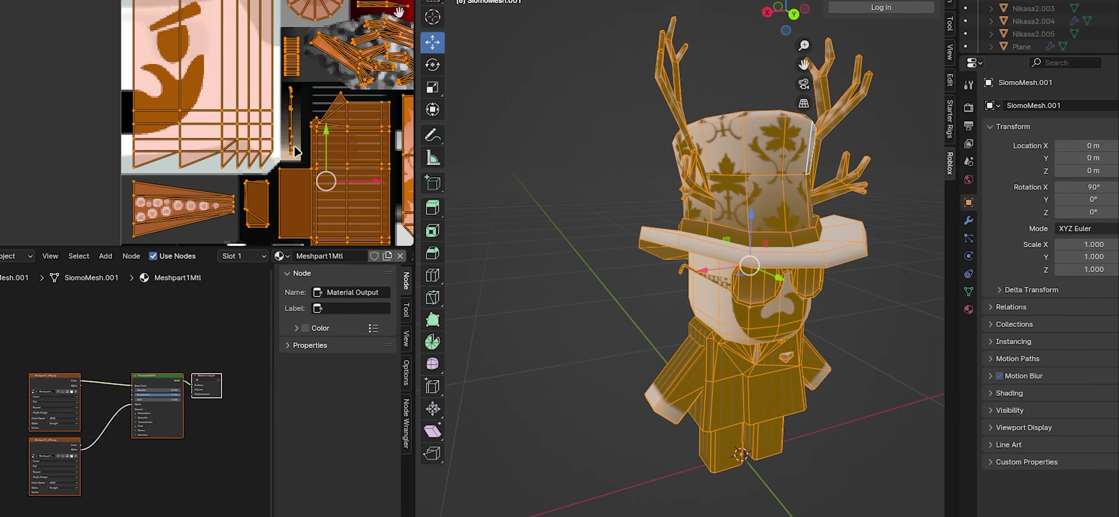
scroll(160, 58, up, 3)
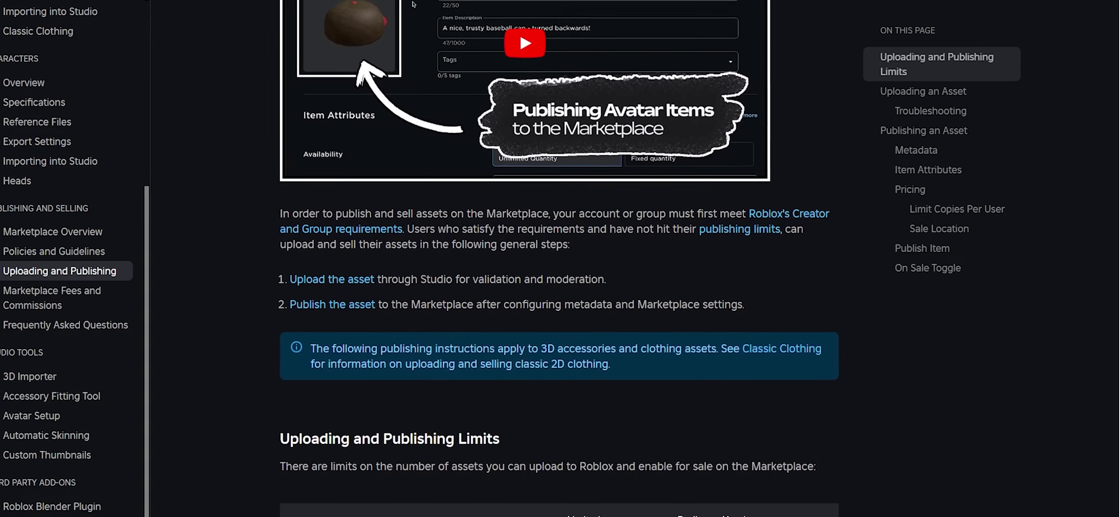
Step: Read the Roblox documentation on uploading and publishing limits and view the SiomoMesh.001 model from another side
scroll(559, 262, down, 5)
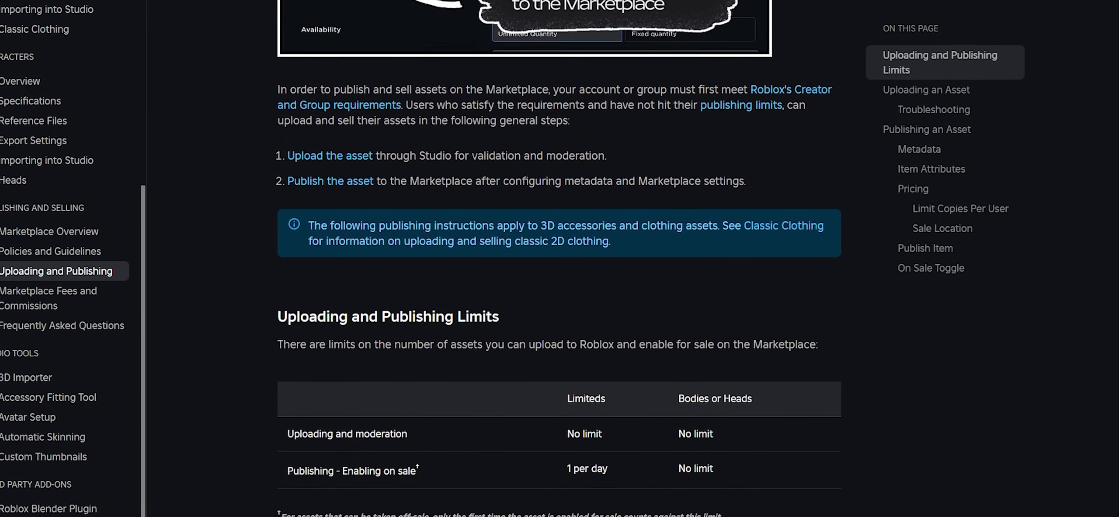
scroll(559, 262, down, 5)
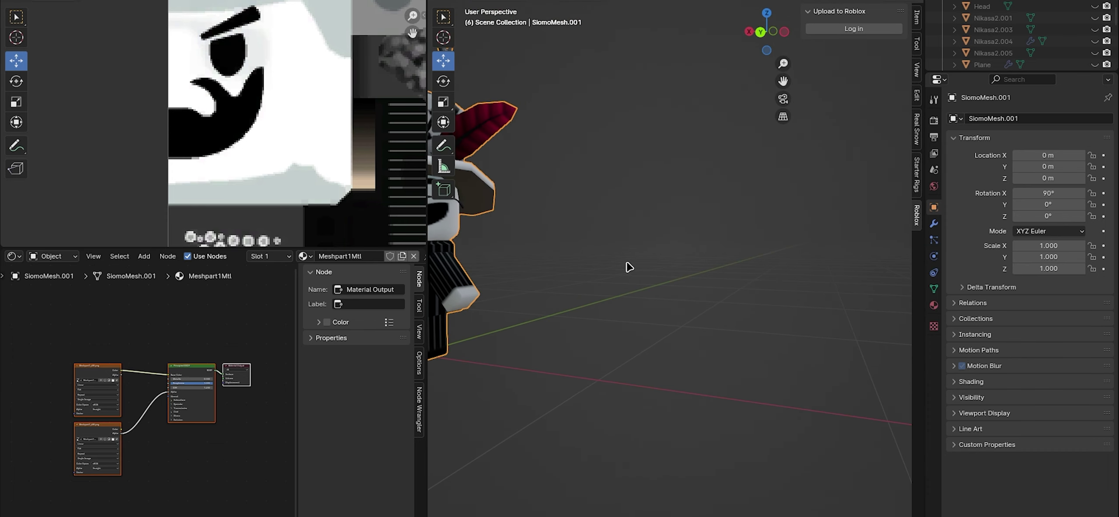
middle_drag(738, 266, 848, 284)
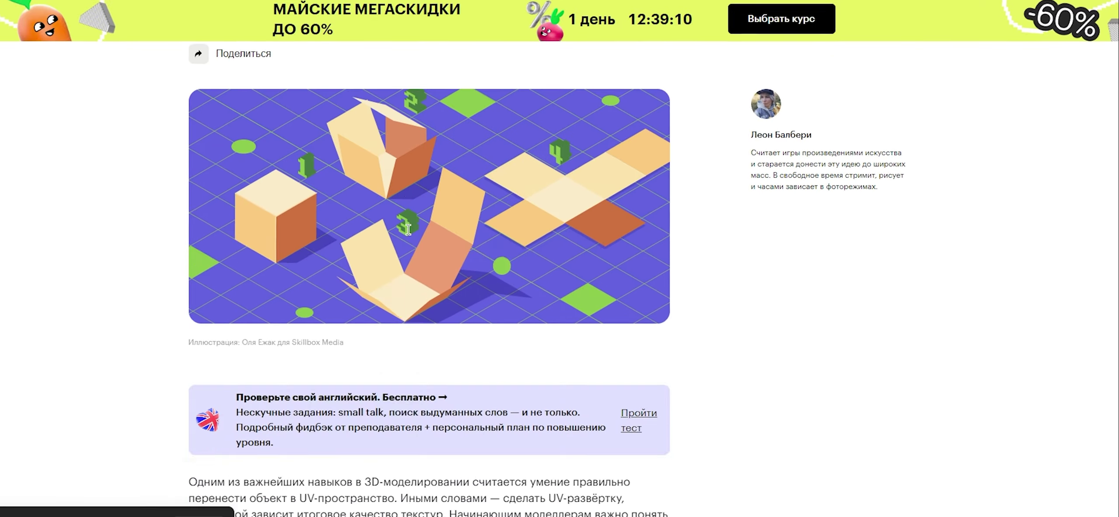
Step: Skim the Skillbox article on UV unwrapping and the YouTube video about creating UV maps in Blender
scroll(690, 274, down, 10)
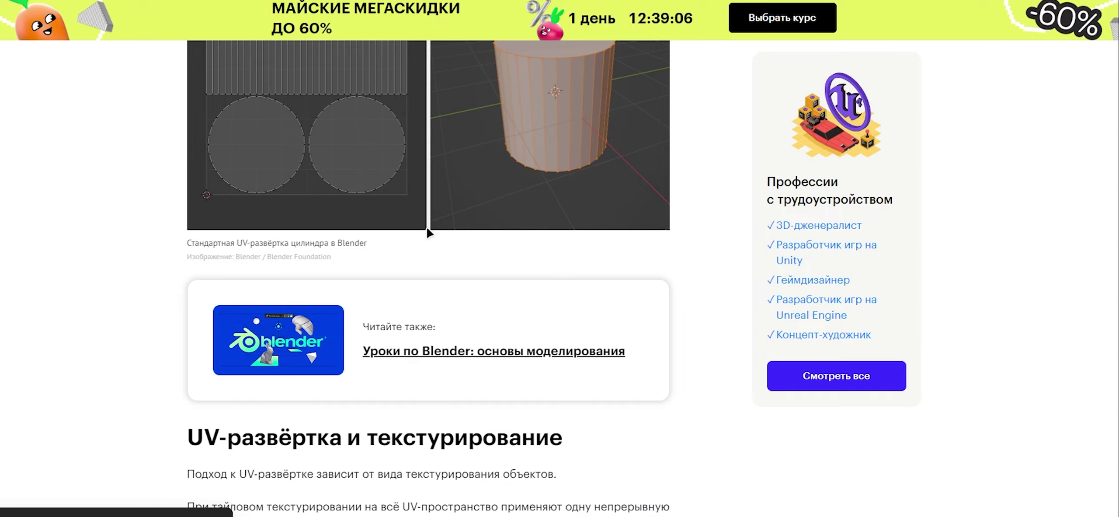
scroll(690, 273, down, 10)
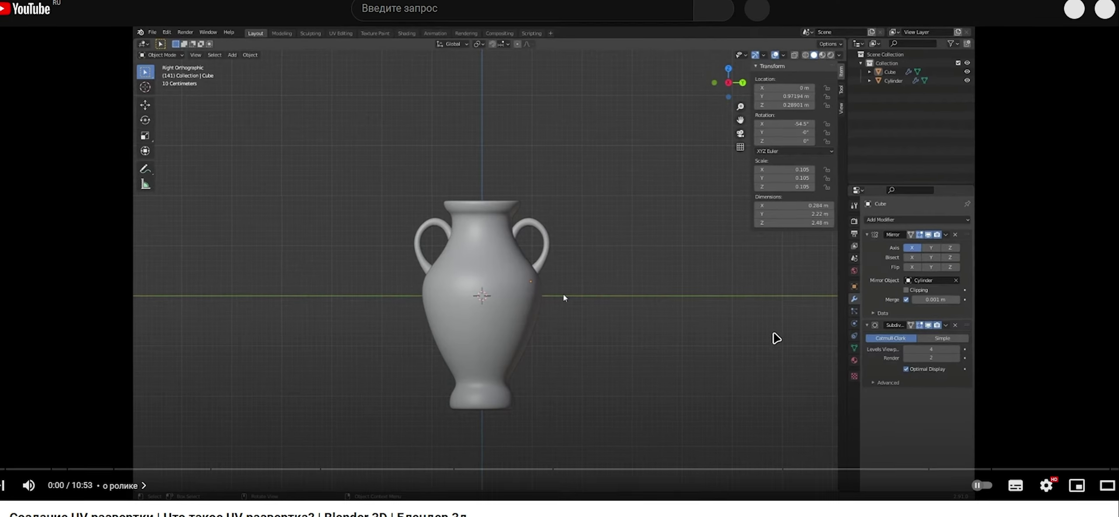
drag(37, 468, 212, 468)
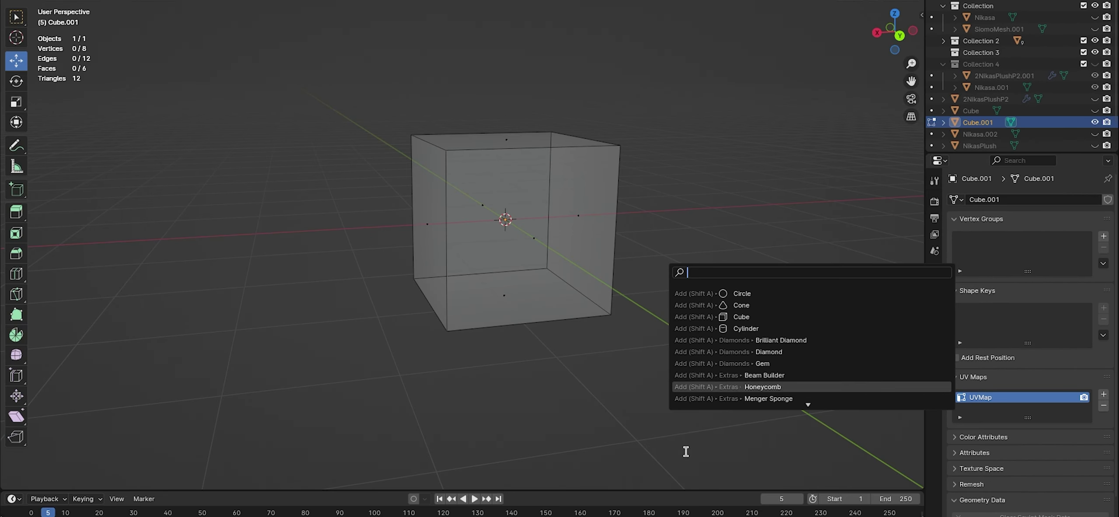
Step: Dismiss the add-object search and examine the faces of Cube.001 from all sides in Blender
key(Escape)
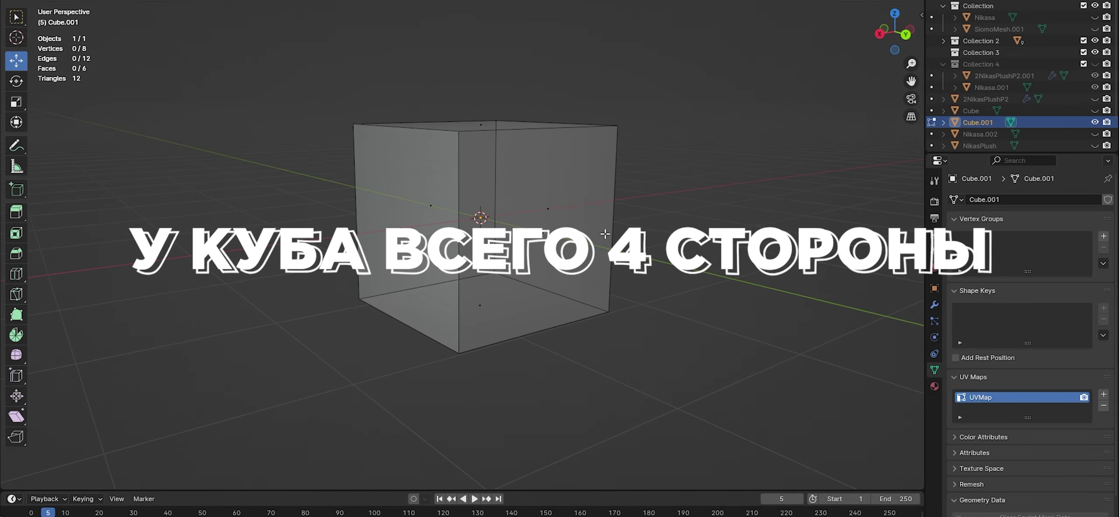
middle_drag(616, 227, 632, 267)
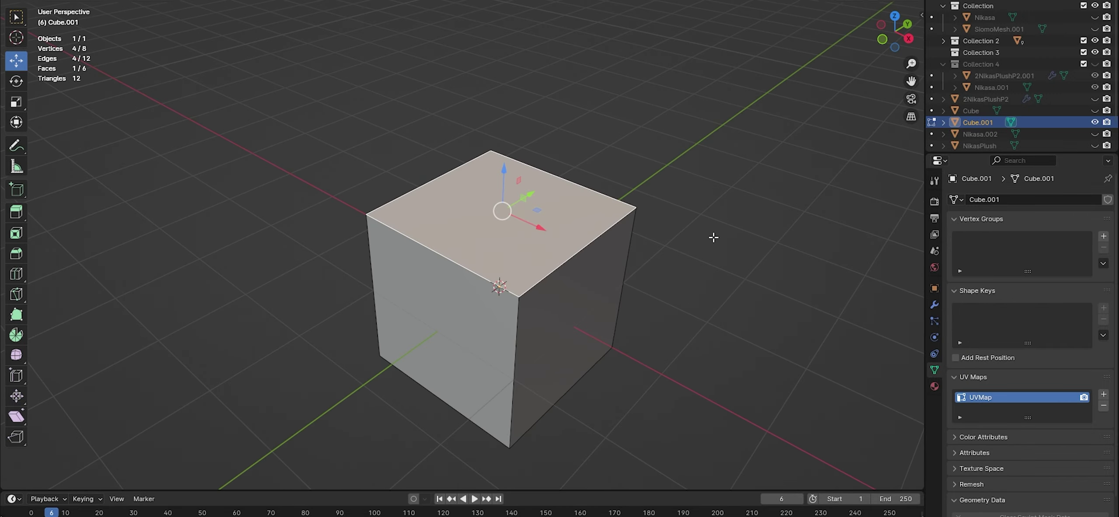
middle_drag(713, 237, 409, 247)
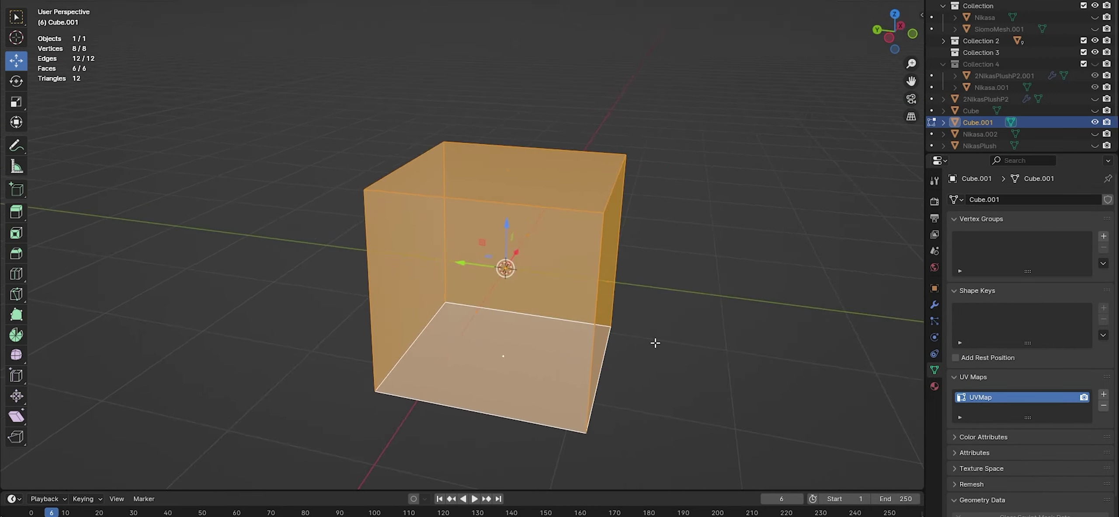
middle_drag(655, 342, 666, 286)
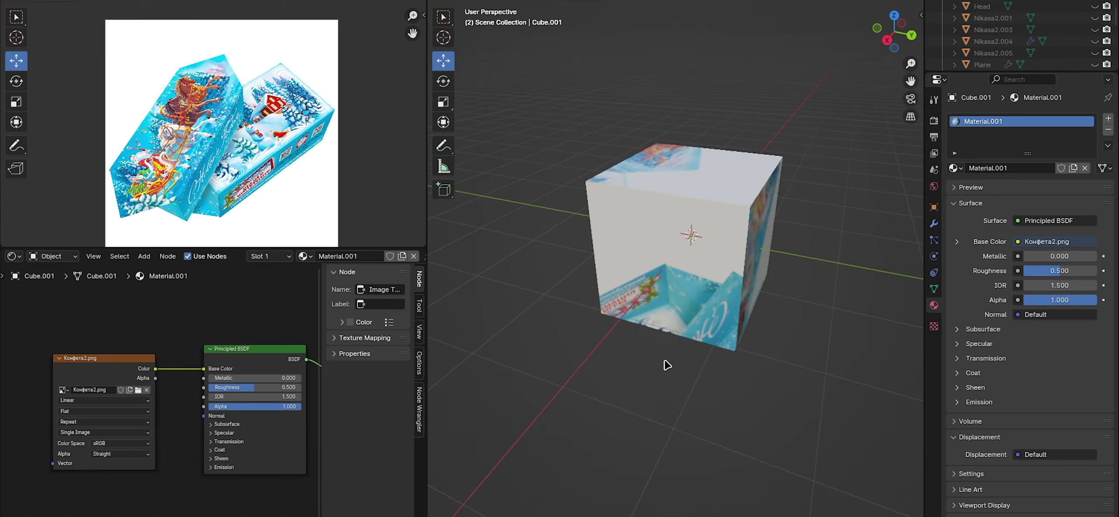
Step: Enter Edit Mode on Cube.001 and show the candy box image Конфета2.png behind its UV layout
key(Tab)
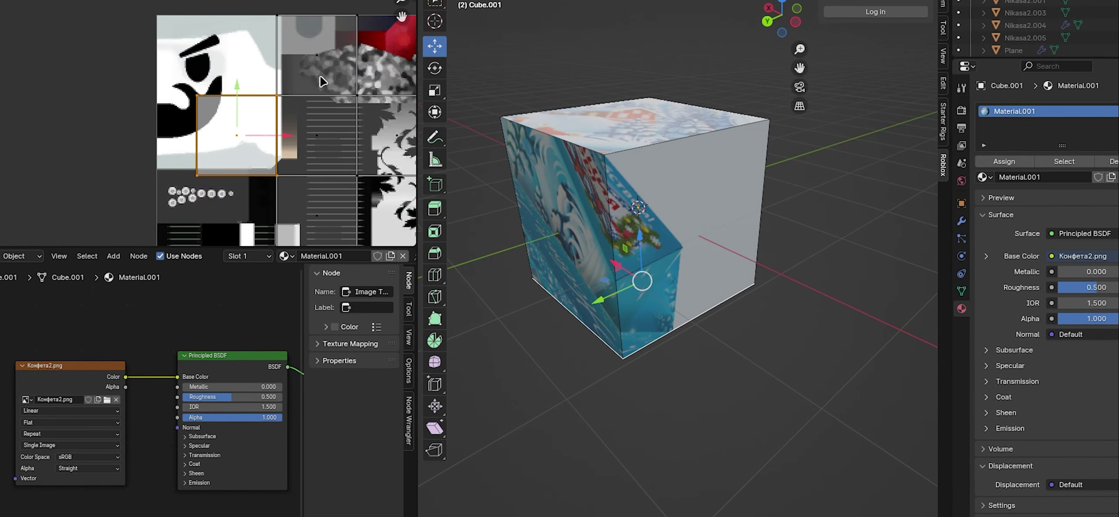
click(263, 0)
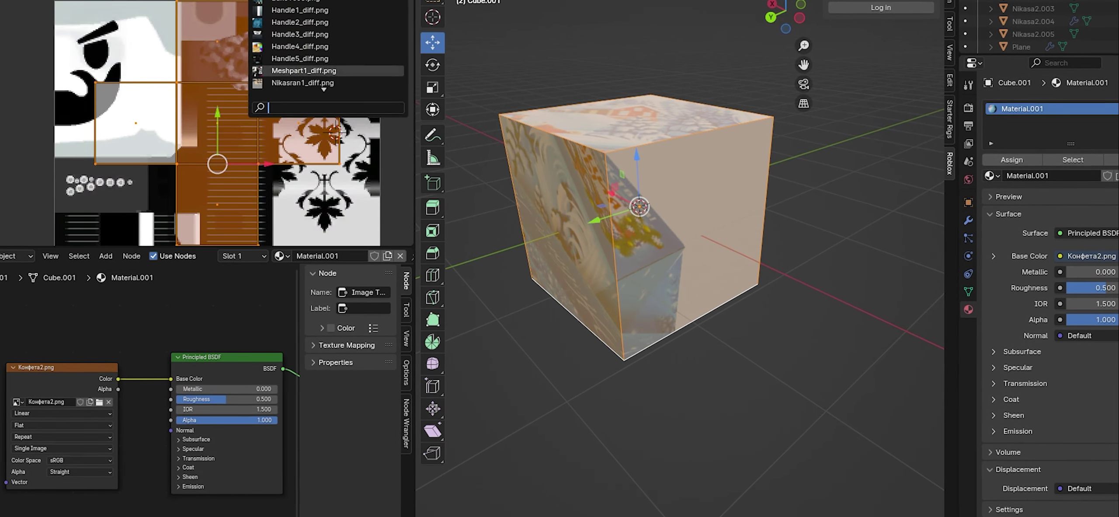
click(309, 81)
scroll(308, 82, down, 3)
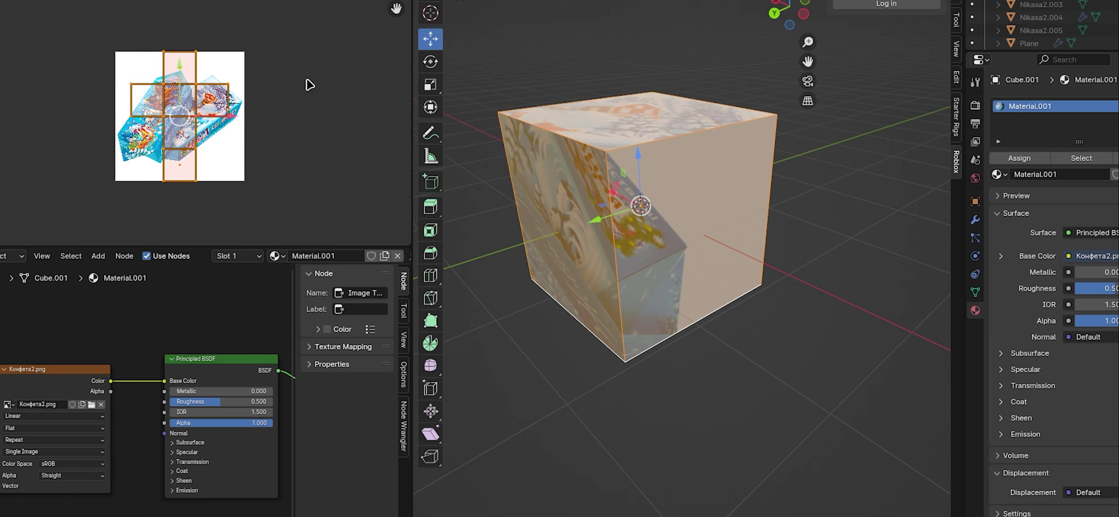
scroll(327, 103, up, 2)
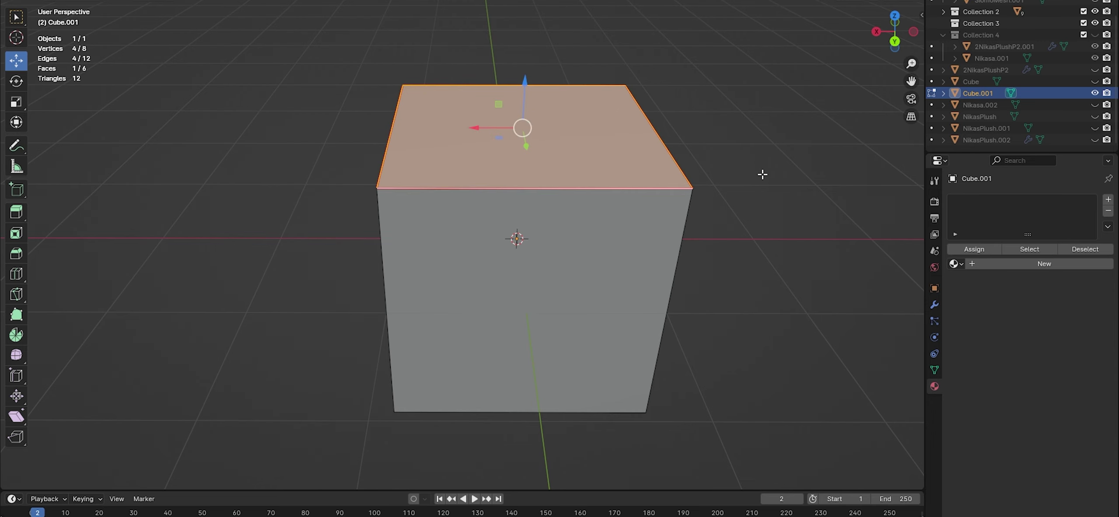
Step: Clear the UV selection of Cube.001 and pick individual squares of its unwrapped layout one after another
middle_drag(762, 175, 774, 137)
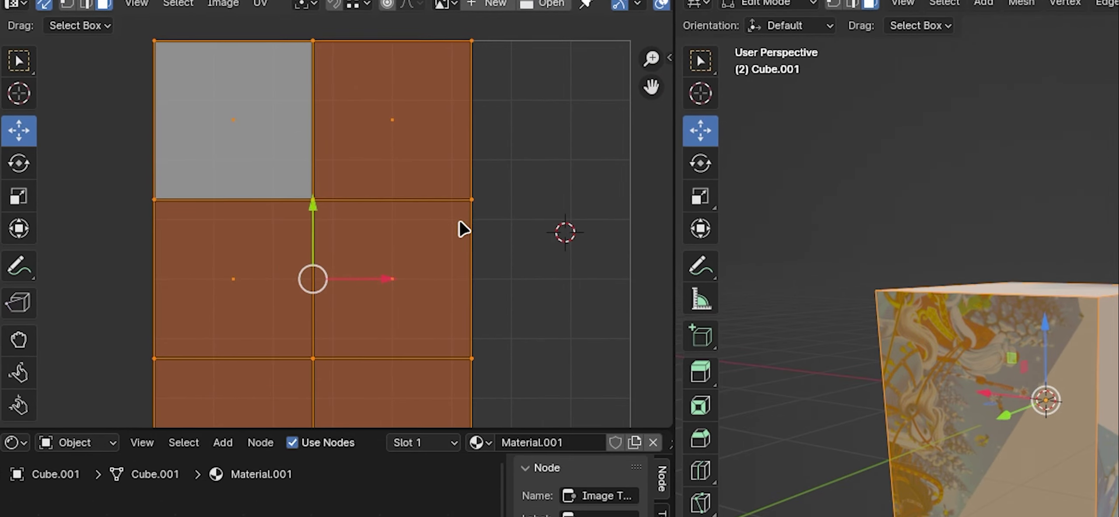
scroll(544, 220, down, 1)
click(517, 224)
scroll(512, 219, down, 1)
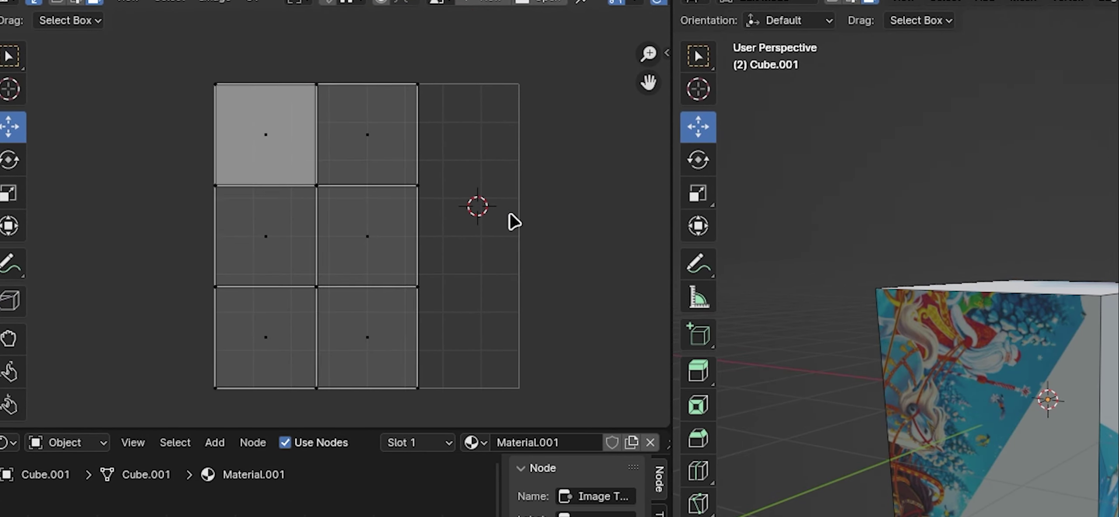
click(335, 137)
click(262, 236)
click(370, 271)
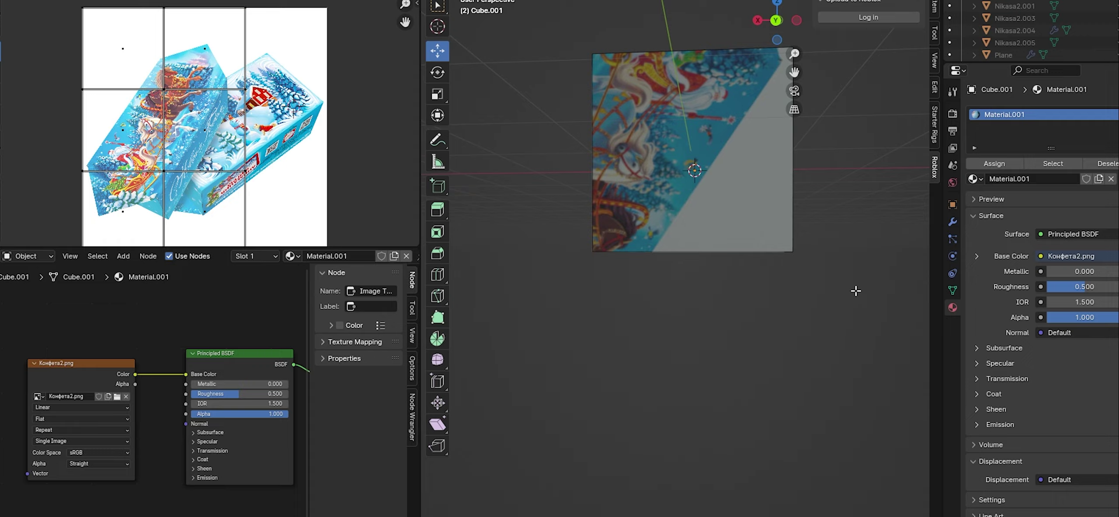
Step: View the textured Cube.001 from a slightly different angle and leave Edit Mode
scroll(717, 315, down, 3)
mouse_move(717, 315)
middle_down()
mouse_move(807, 280)
mouse_move(629, 286)
mouse_move(740, 313)
mouse_move(724, 305)
mouse_move(698, 318)
middle_up()
key(Tab)
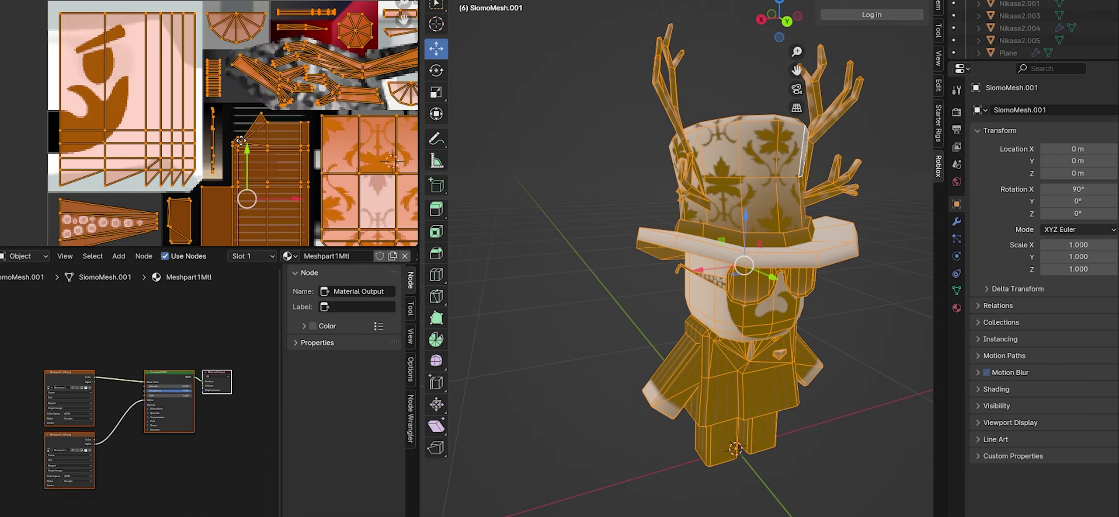
Step: Select the face-texture UV island of SiomoMesh.001 to show which part of the head it covers
click(178, 75)
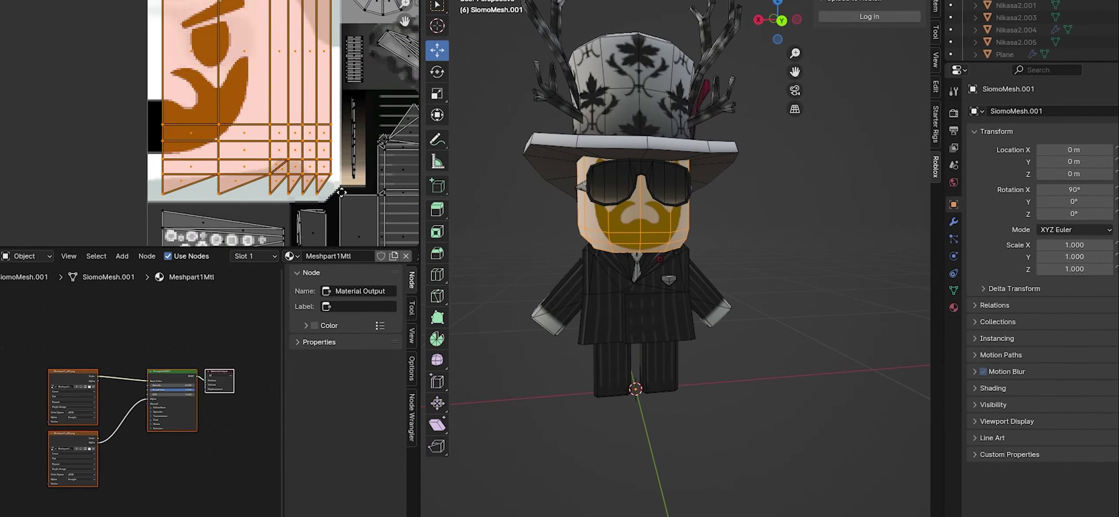
mouse_move(300, 190)
mouse_down()
mouse_move(269, 191)
mouse_move(318, 190)
mouse_up()
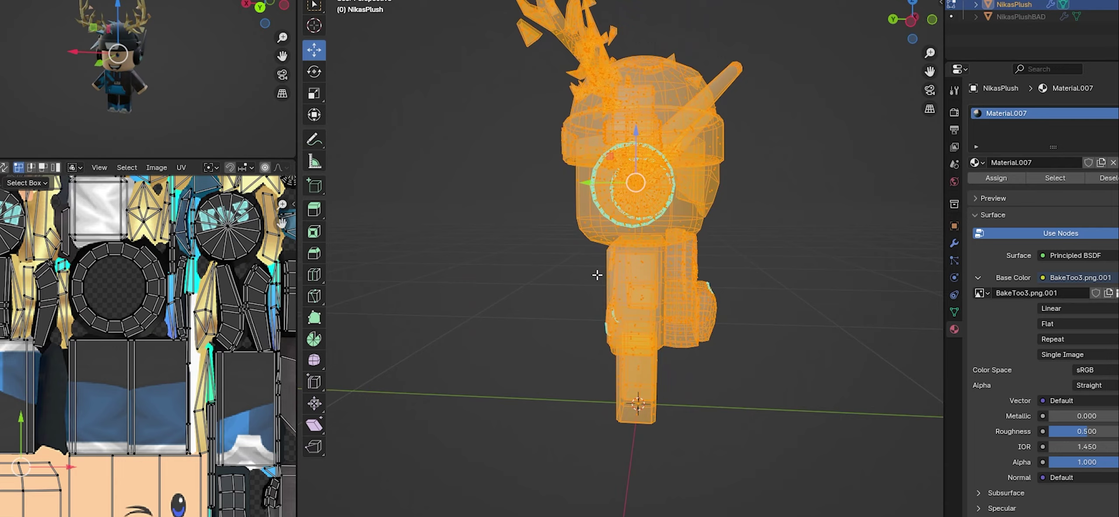
Step: Examine the NikasPlush mesh up close in Edit Mode and the textured model from behind in Object Mode
middle_drag(633, 240, 682, 236)
scroll(707, 223, up, 5)
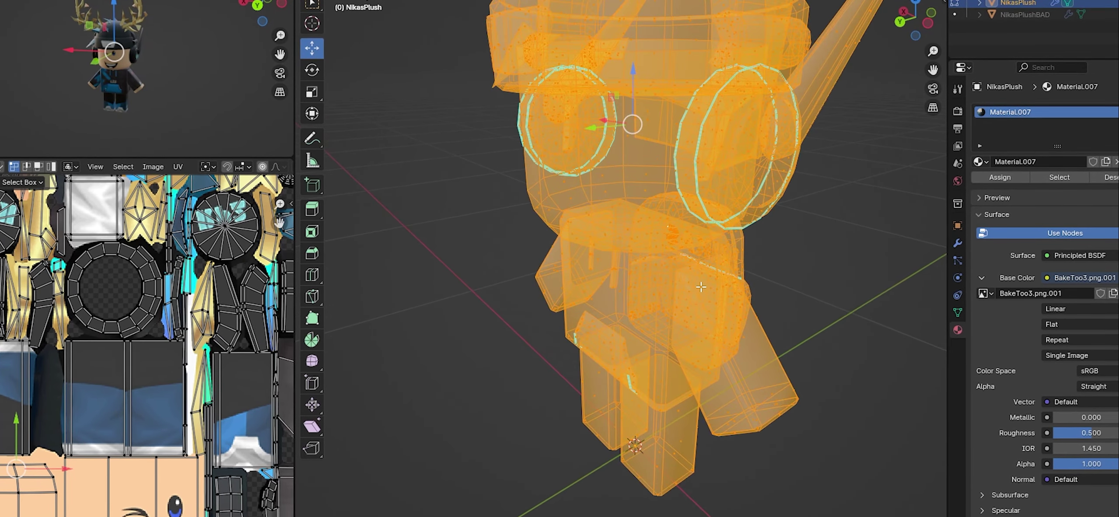
click(634, 196)
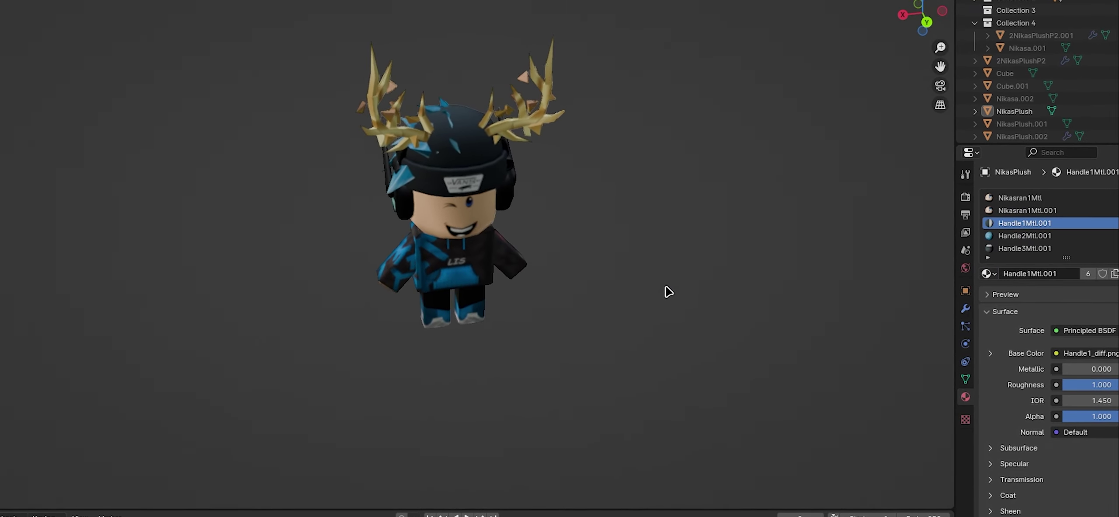
middle_drag(613, 284, 403, 210)
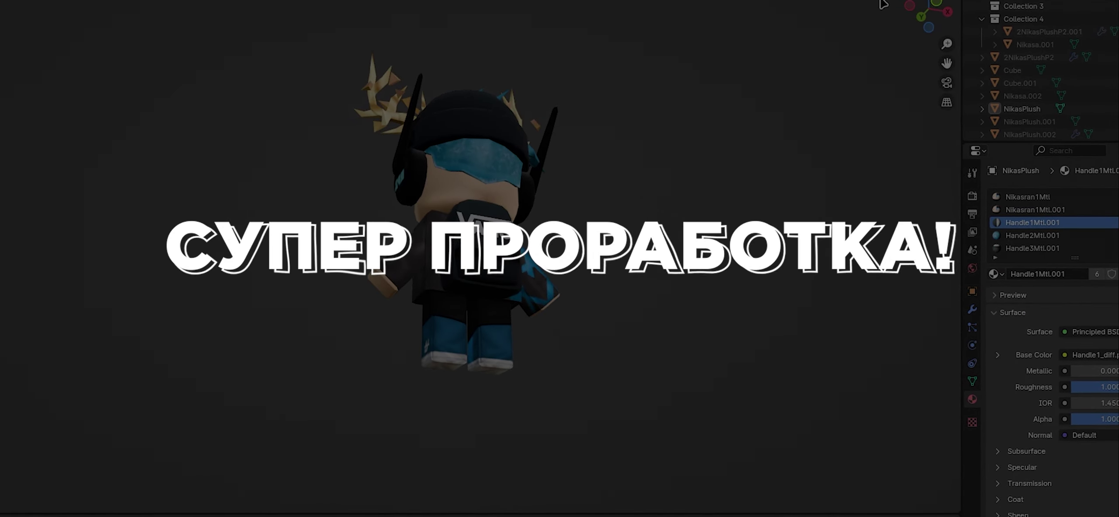